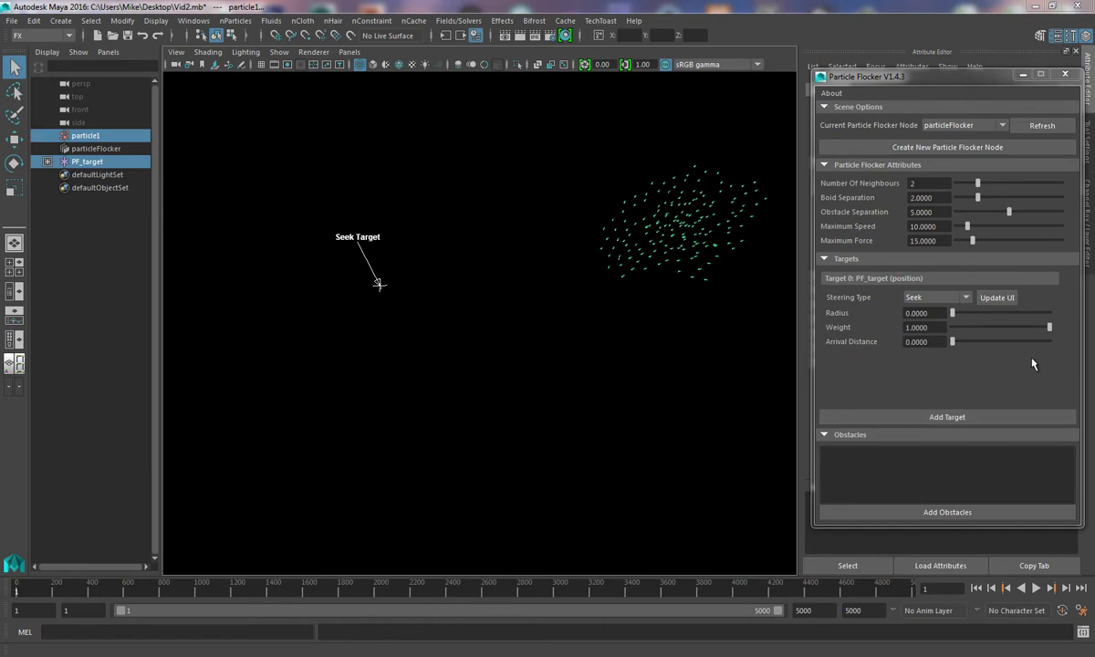
- Cycle the target's steering through Wander and Path Follow, then return it to Seek
left_click(949, 298)
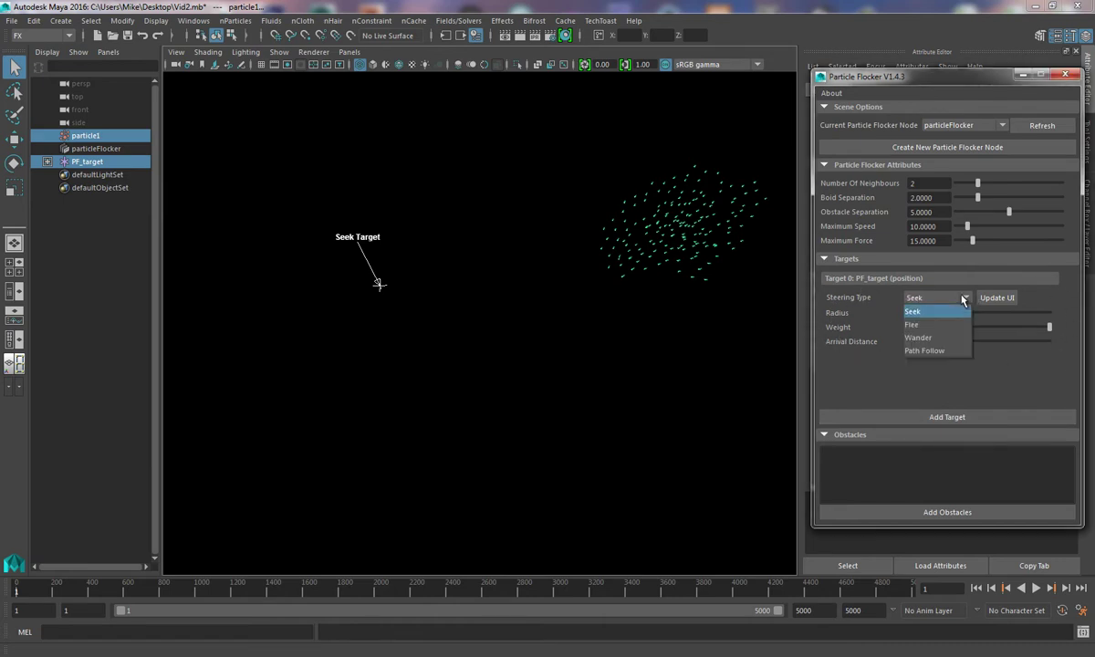
left_click(920, 338)
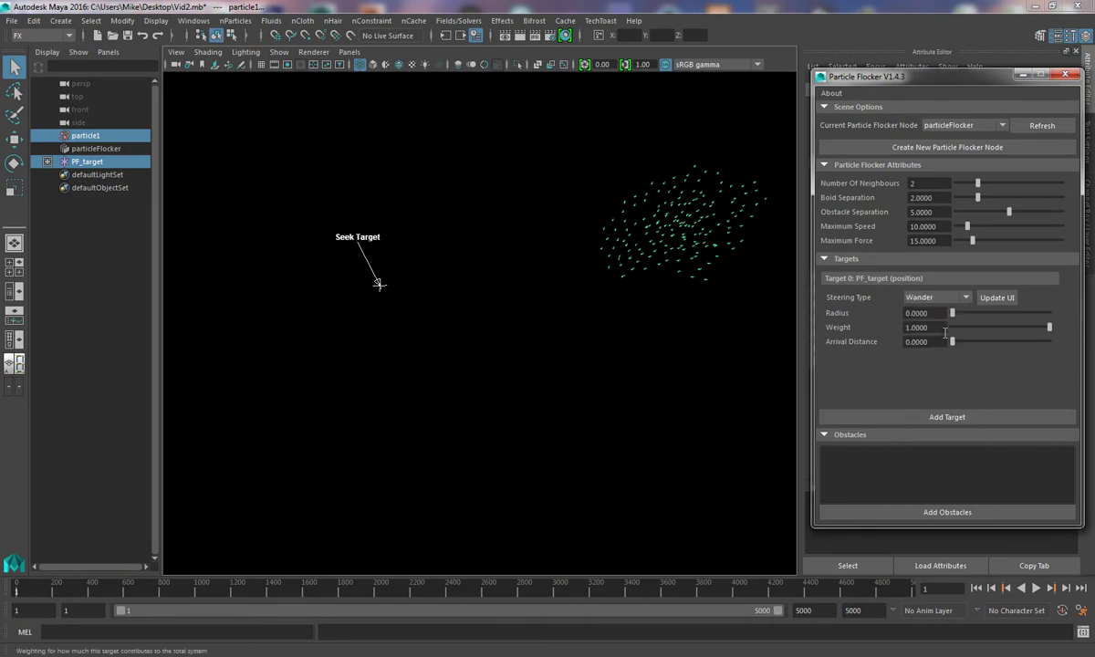
left_click(997, 298)
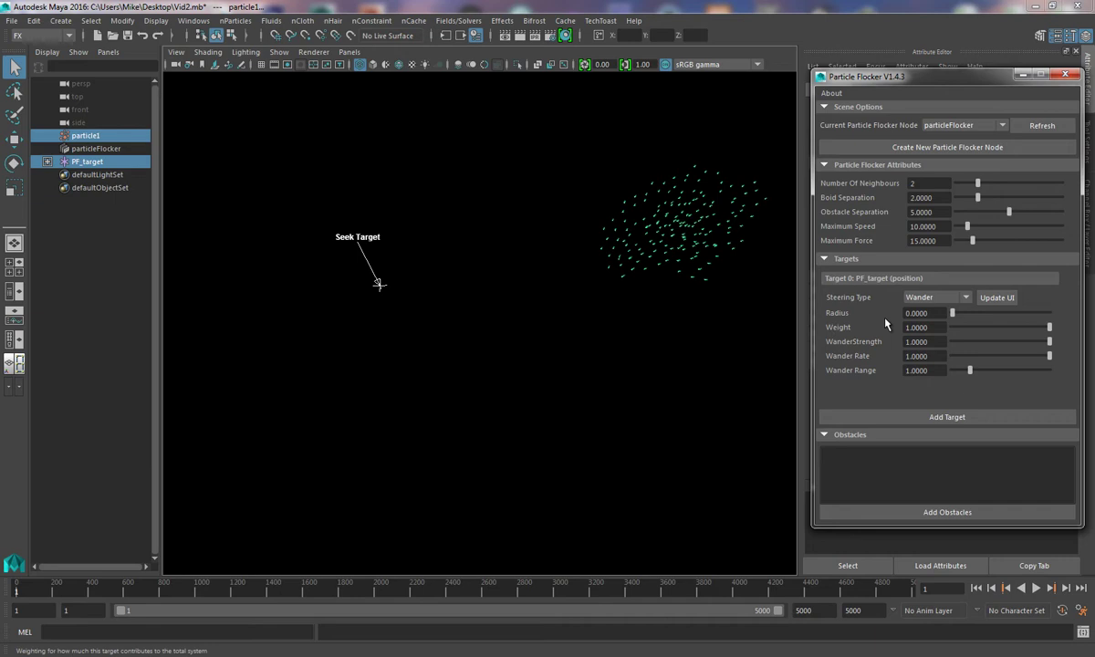
left_click(922, 298)
left_click(923, 350)
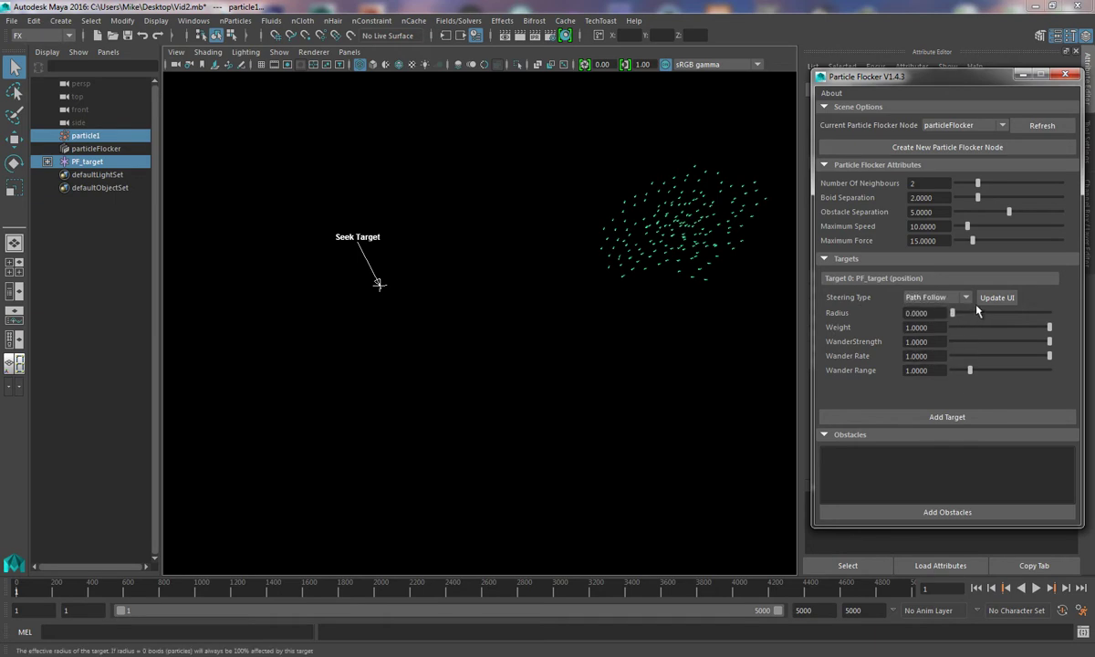
left_click(989, 298)
left_click(958, 298)
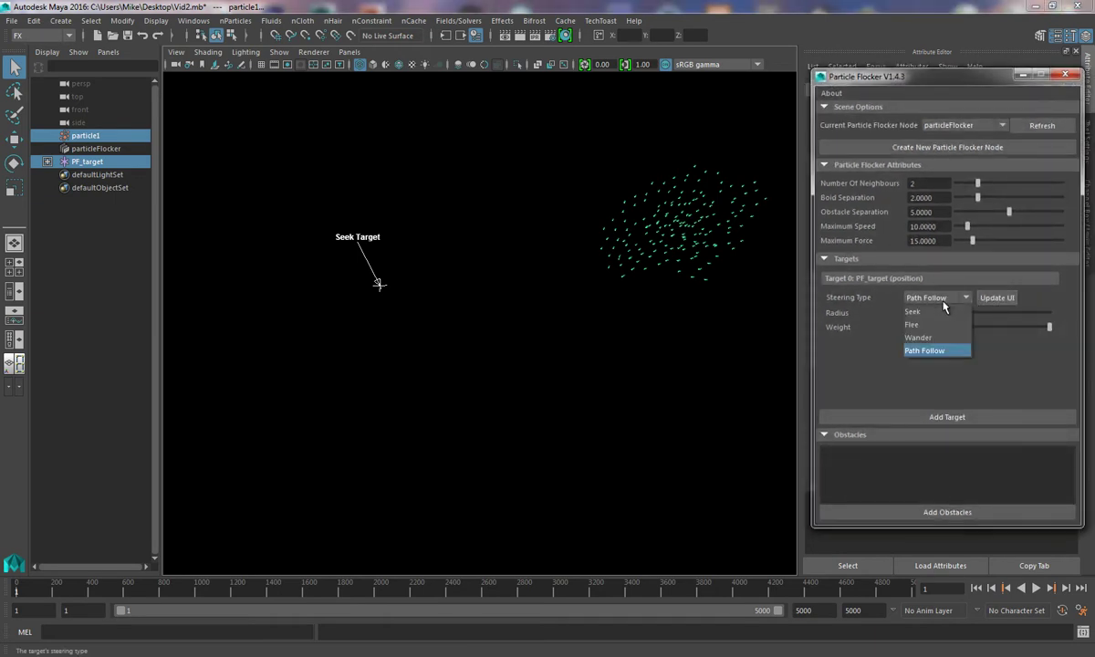
left_click(992, 297)
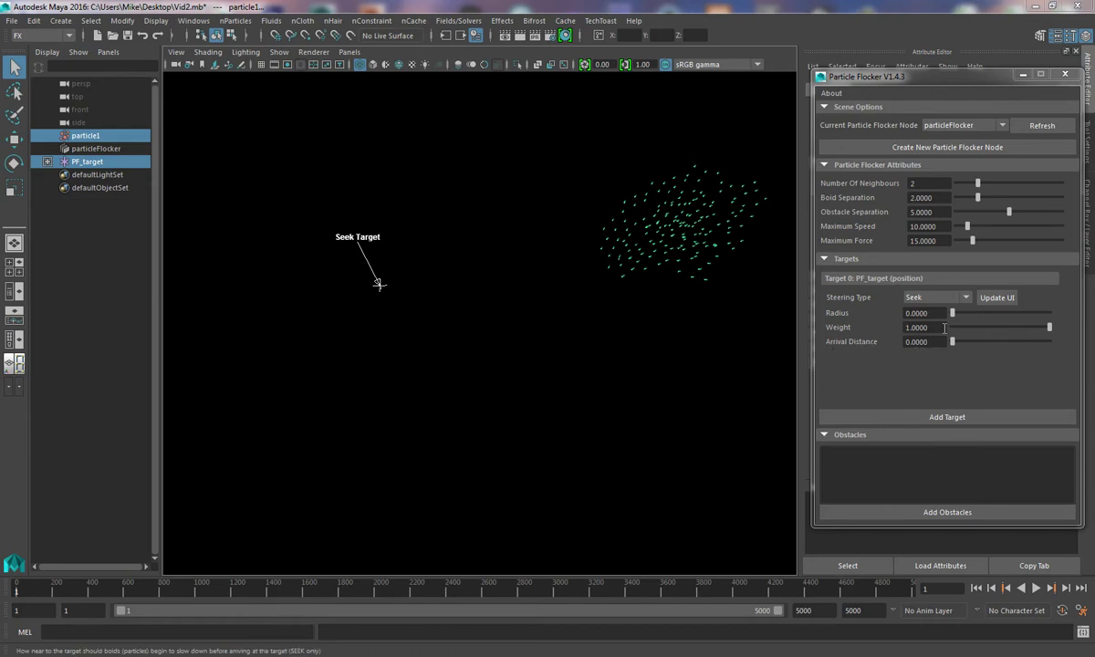
- Expand PF_target's children, play the flock seeking it, then rewind to frame 1
left_click(938, 297)
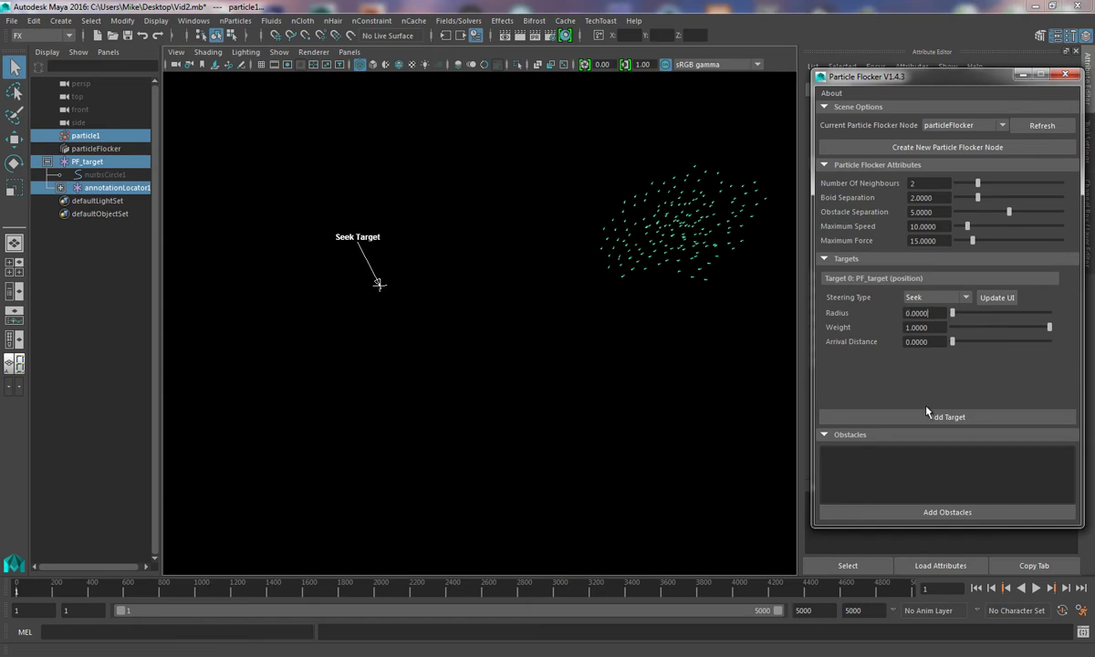
left_click(1037, 589)
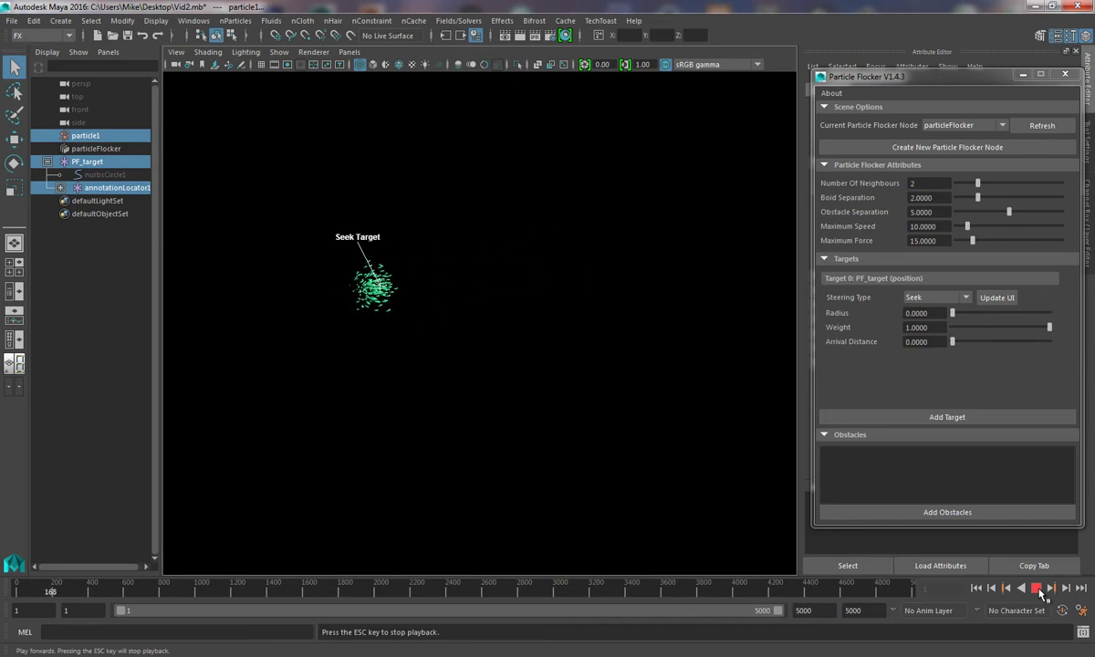
left_click(1036, 589)
left_click(976, 589)
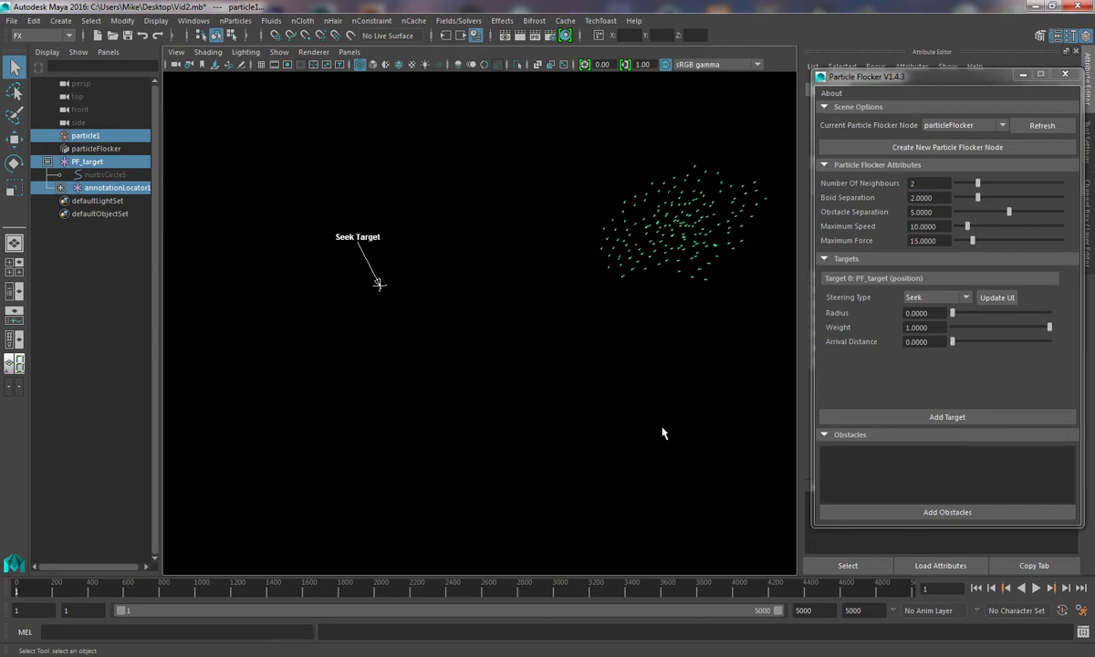
- Unhide the radius circle, set the Seek target Radius to 30, and play the simulation
key("shift+h")
left_click(938, 314)
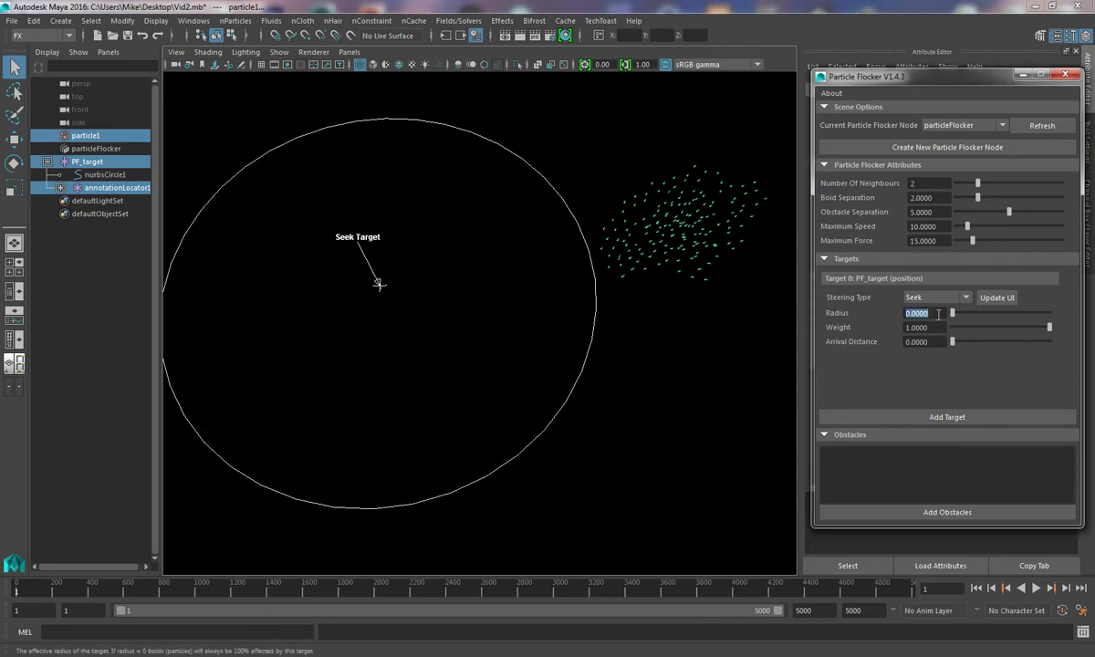
type("30")
key("Return")
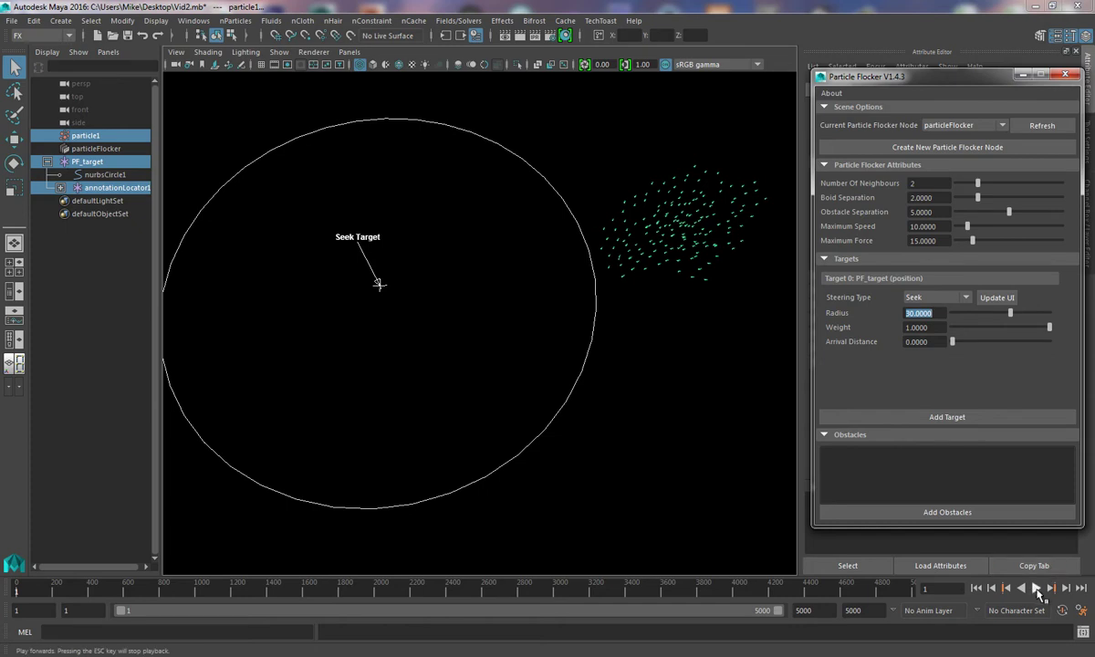
left_click(1036, 588)
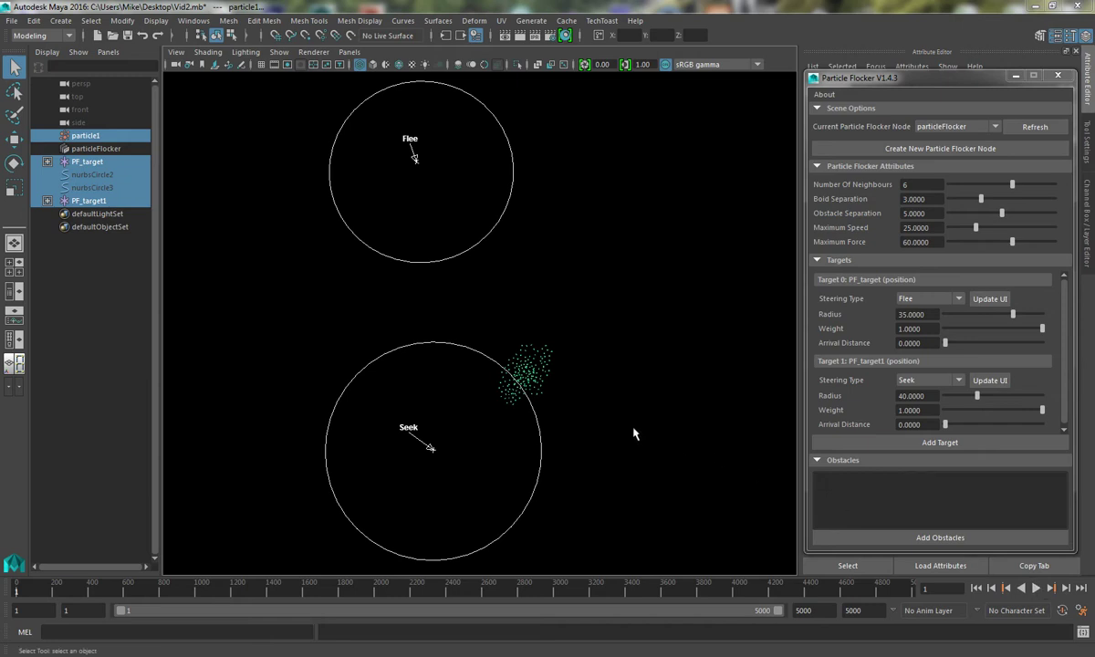
- Play the Flee and Seek two-target simulation
left_click(1035, 589)
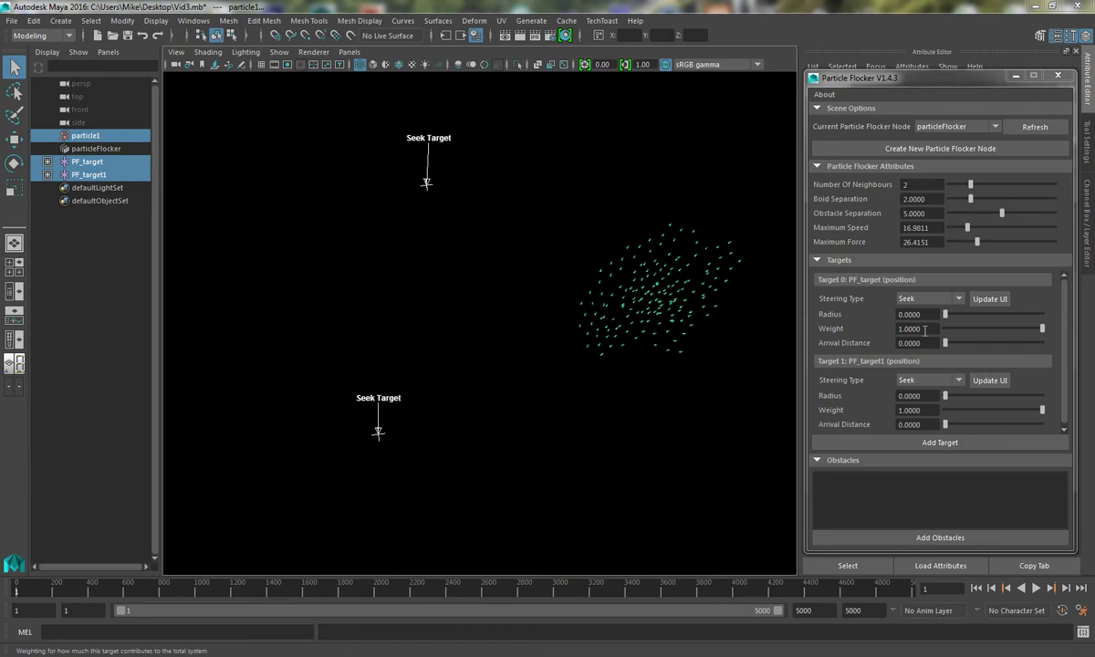
- Play the two-target flock, then set Target 0 Weight to 0 and resume playback
left_click(1035, 589)
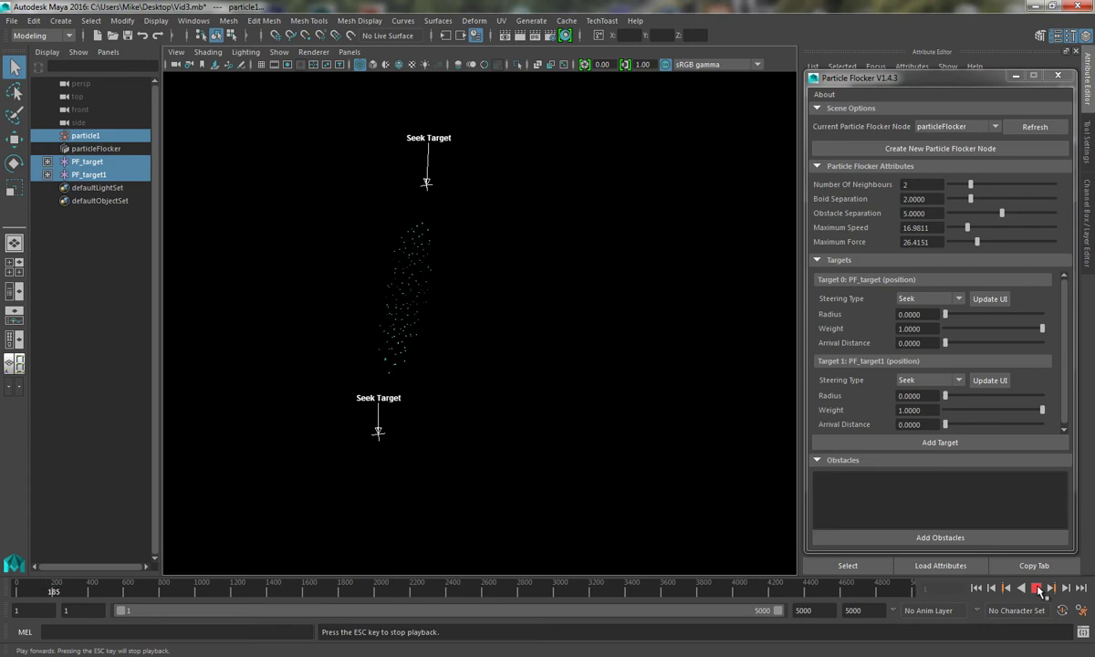
left_click(1037, 589)
double_click(930, 330)
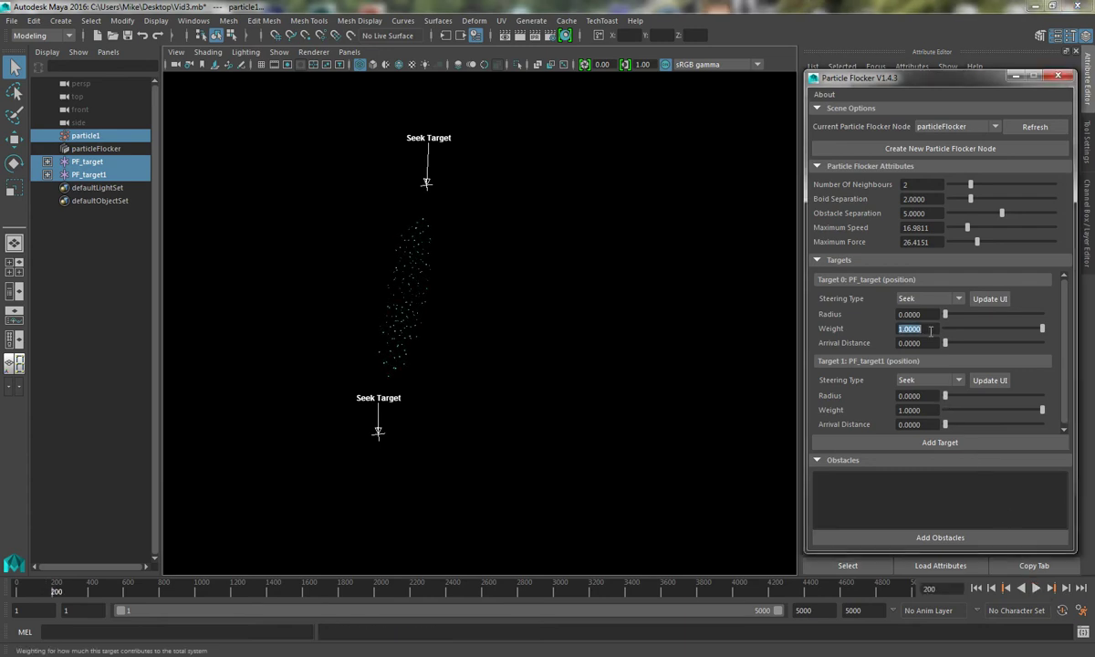
type("0")
key("Return")
left_click(1036, 589)
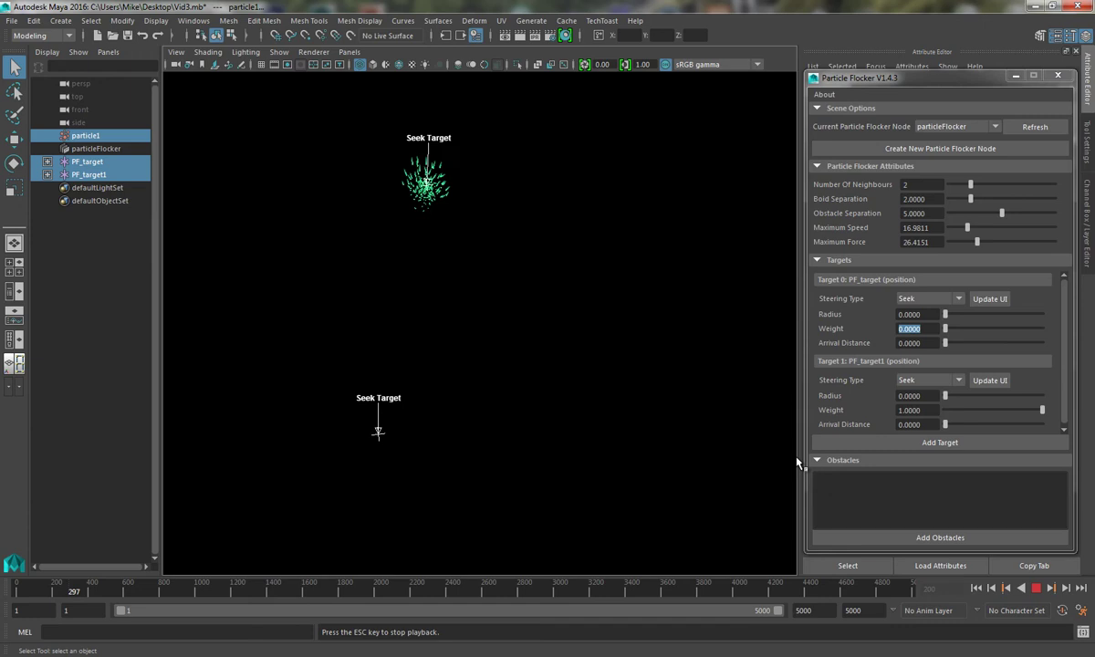
- Set Target 1 Weight to 0 and restore Target 0 Weight to 1
double_click(930, 410)
type("0")
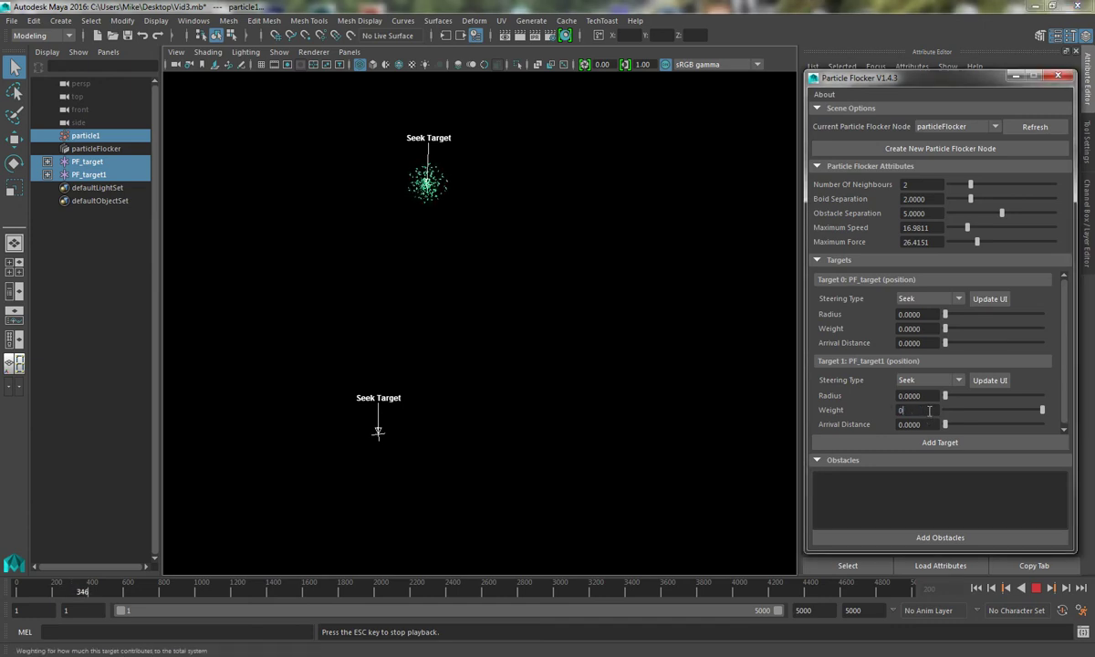
double_click(932, 328)
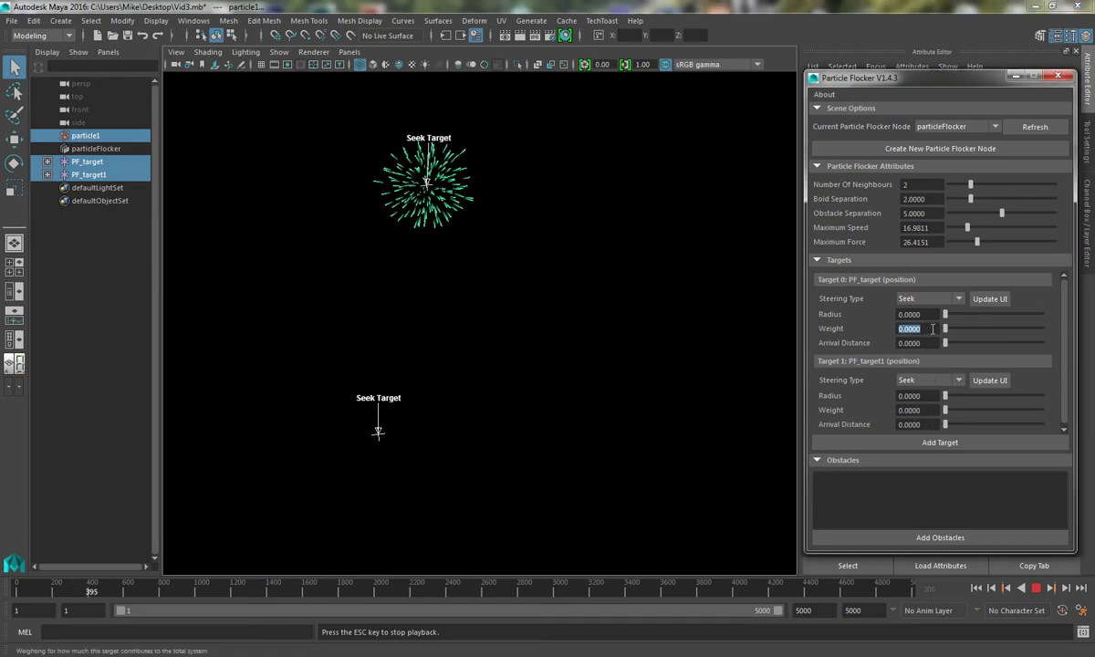
type("1")
key("Return")
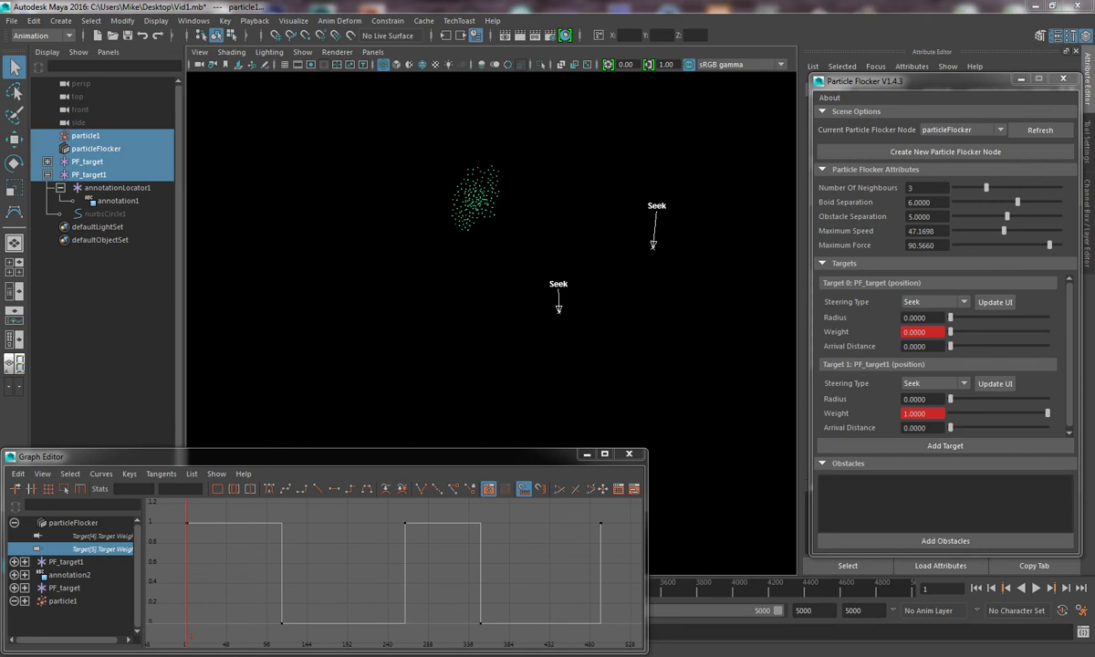
- Play the animation where the flock alternates between the keyed-weight targets
left_click(1035, 588)
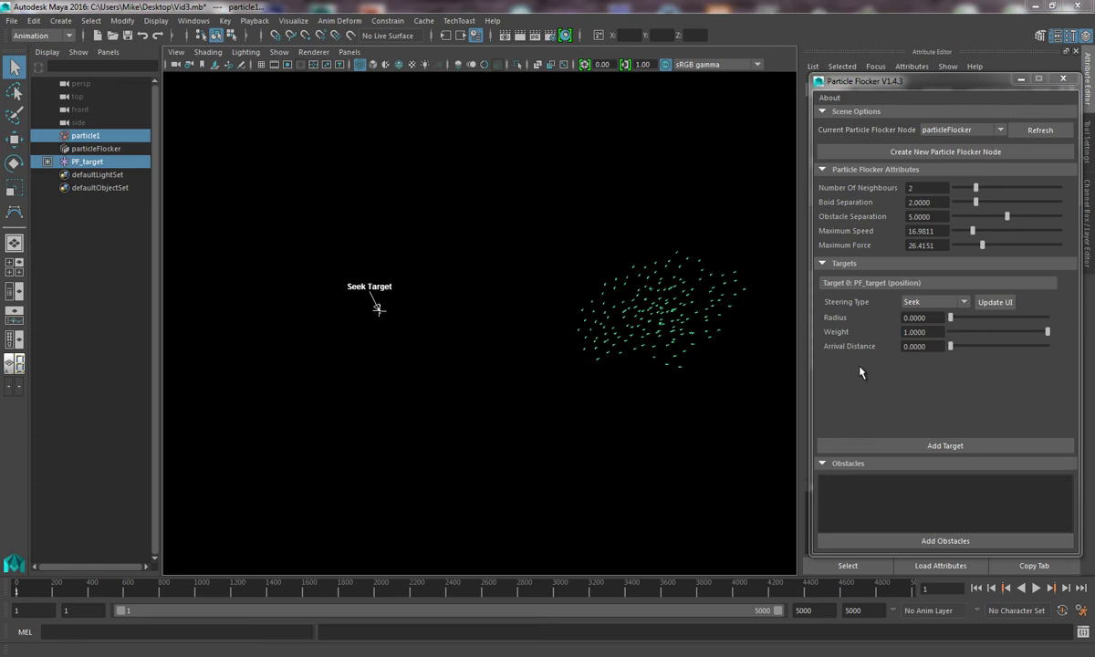
- Preview and rewind, raise Arrival Distance to 35.3741, then replay the flock
left_click(1037, 589)
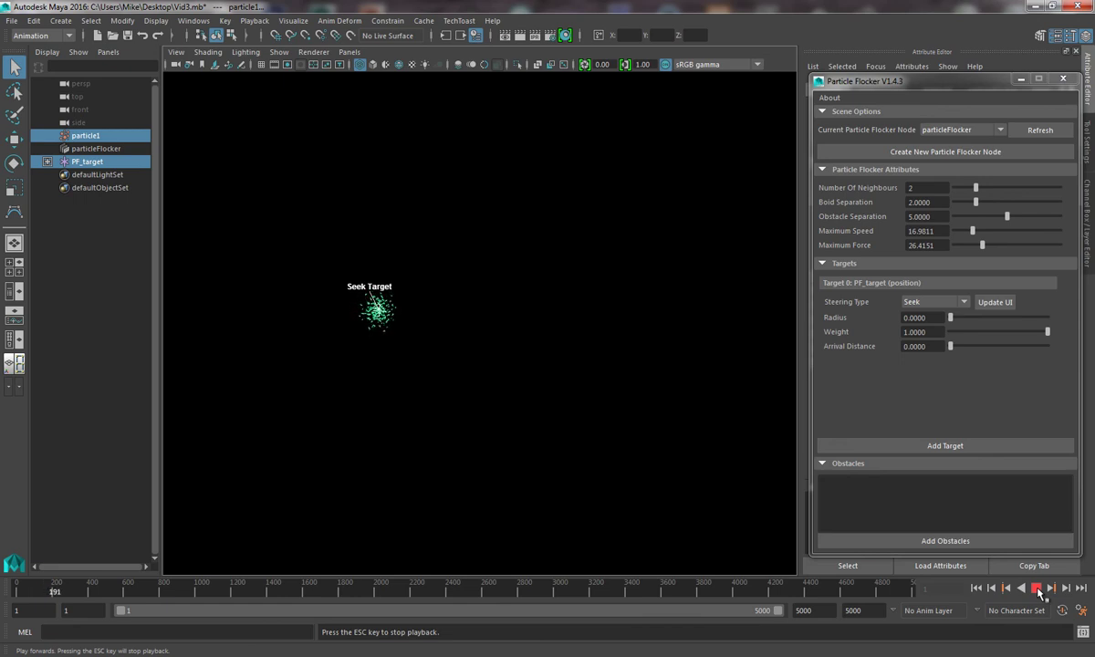
left_click(1038, 589)
left_click(975, 589)
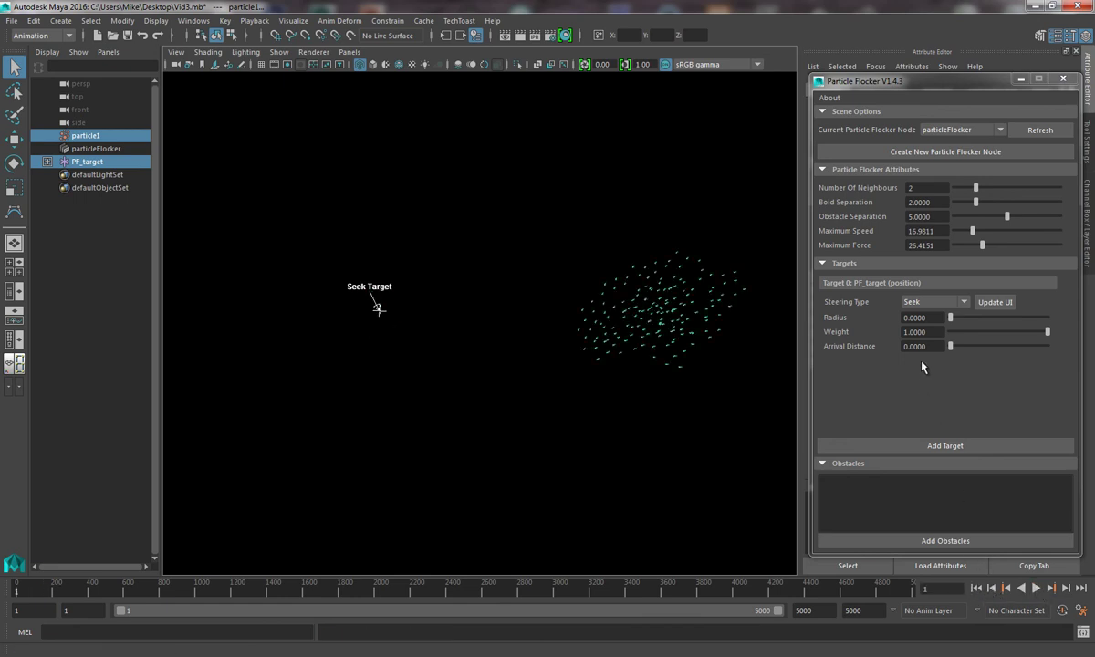
left_click_drag(950, 346, 1018, 347)
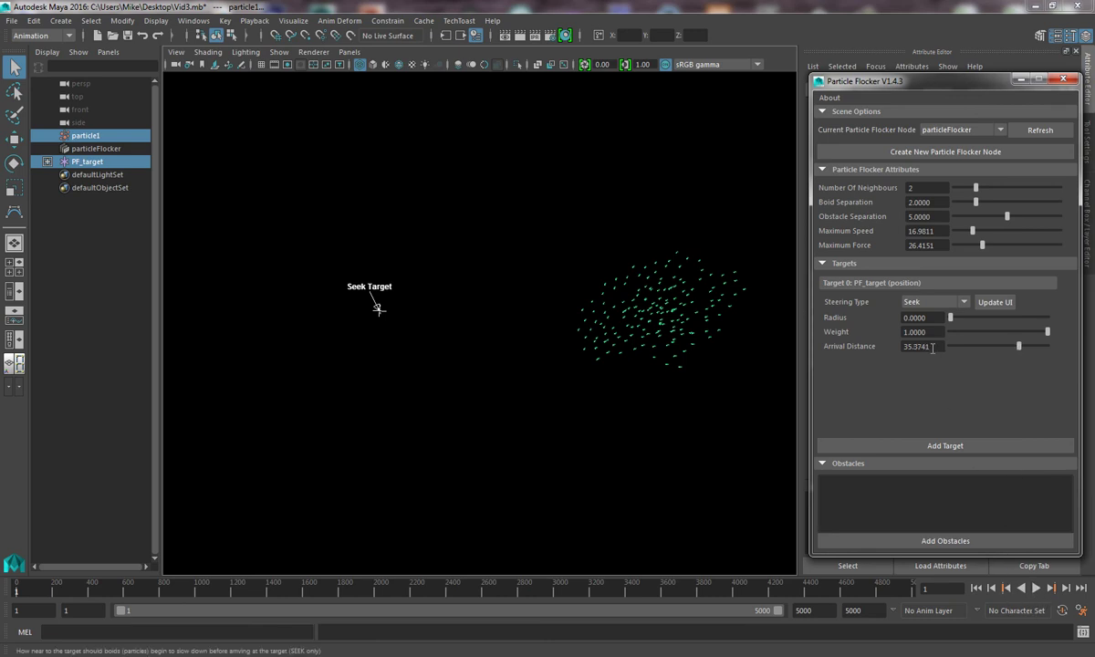
left_click(1040, 589)
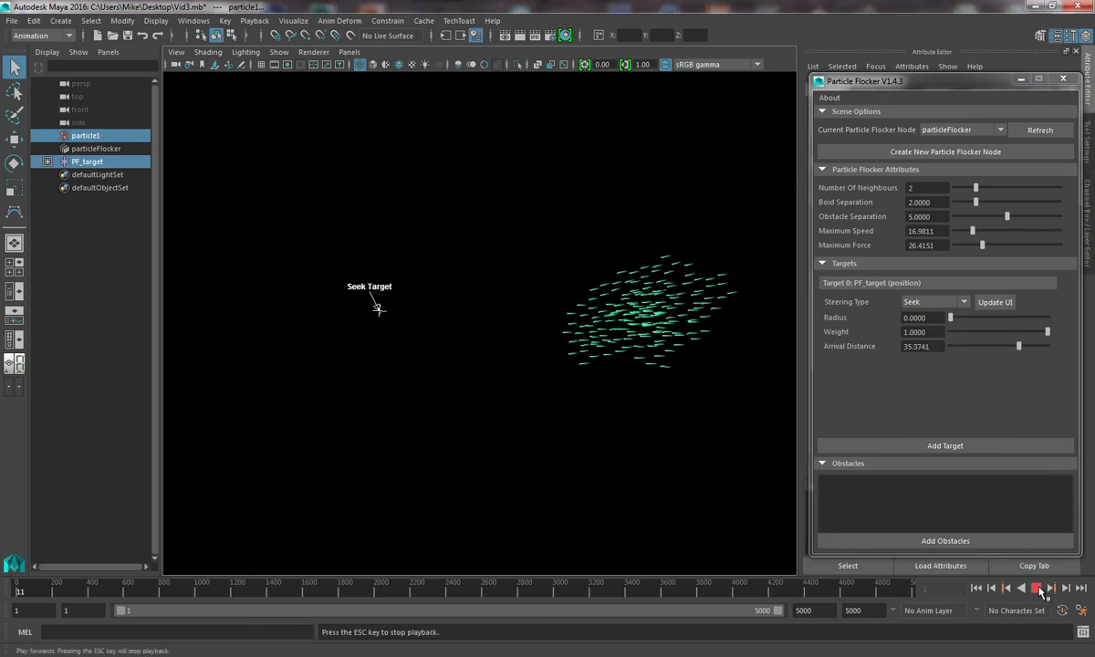